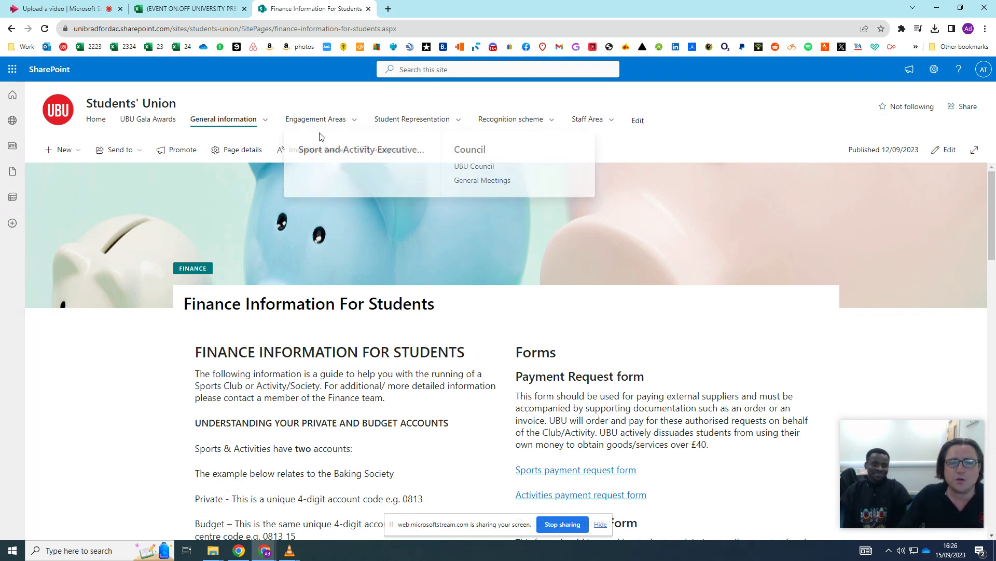
Switch from the SharePoint Finance page to the event workbook's Budget Form sheet in Excel.
click(191, 12)
scroll(220, 222, up, 4)
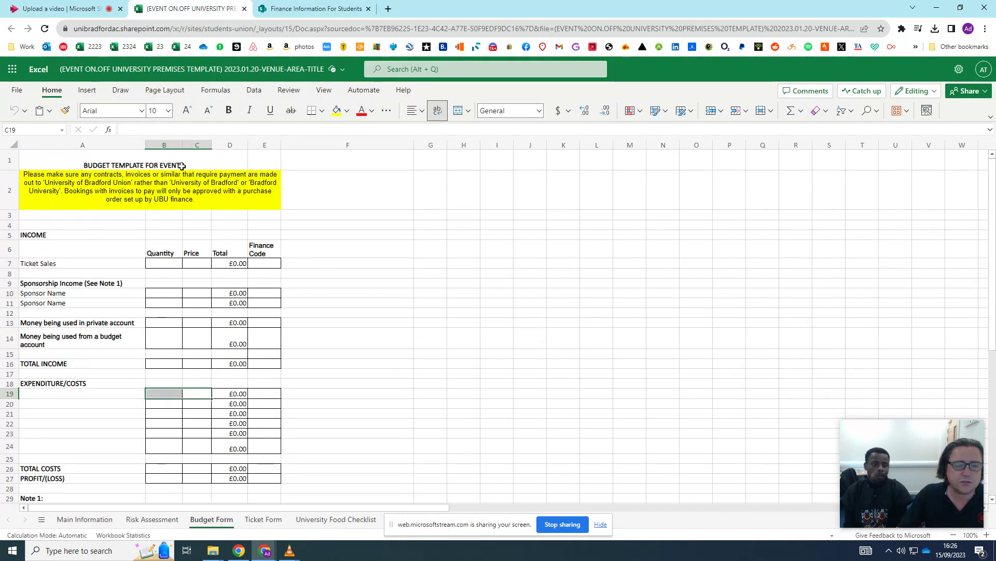
click(601, 524)
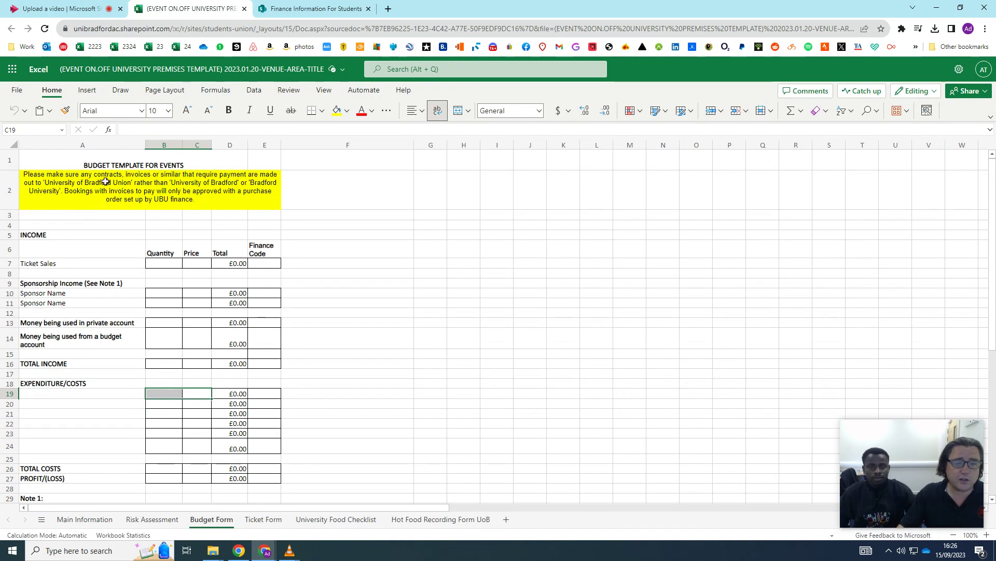
click(60, 233)
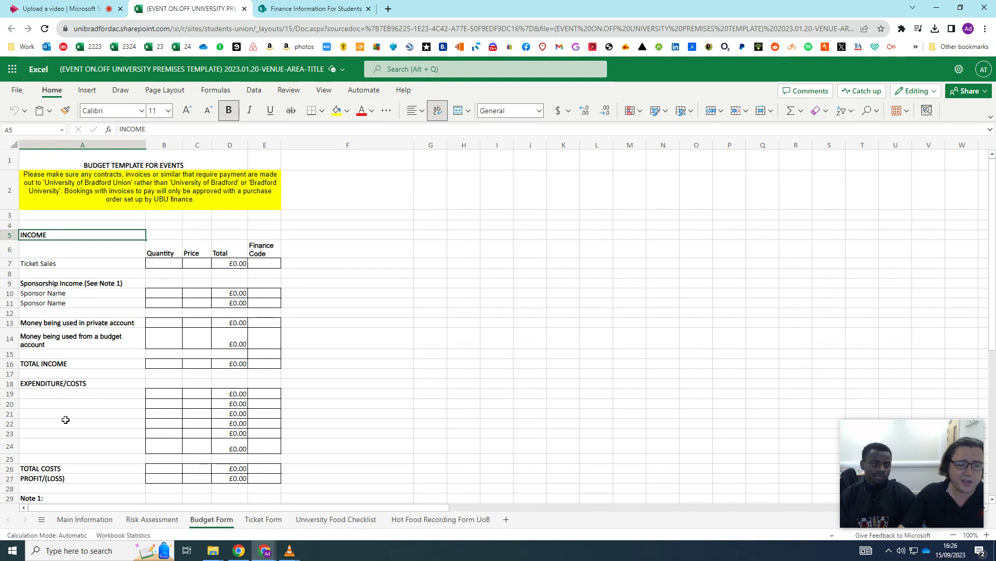
click(9, 383)
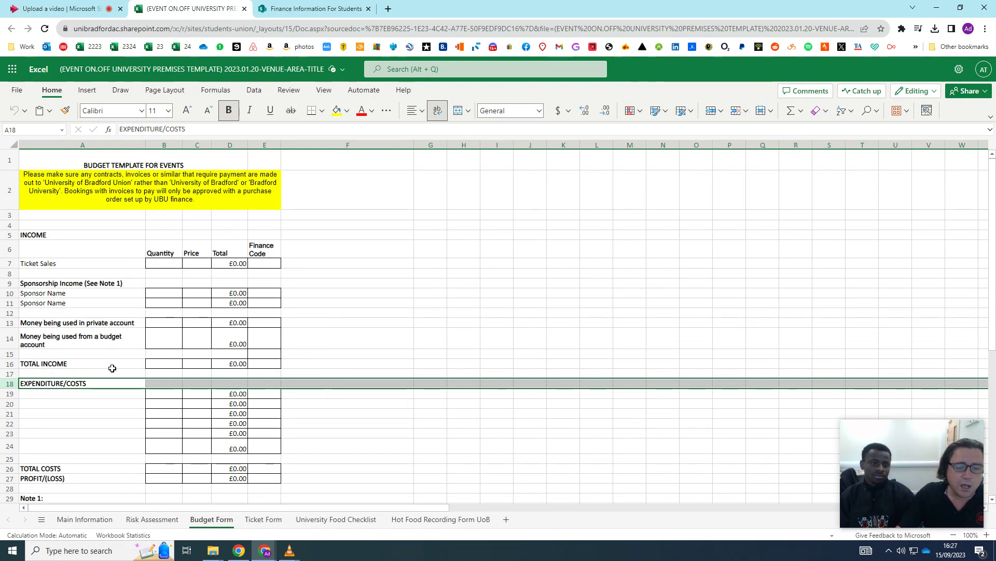
click(165, 263)
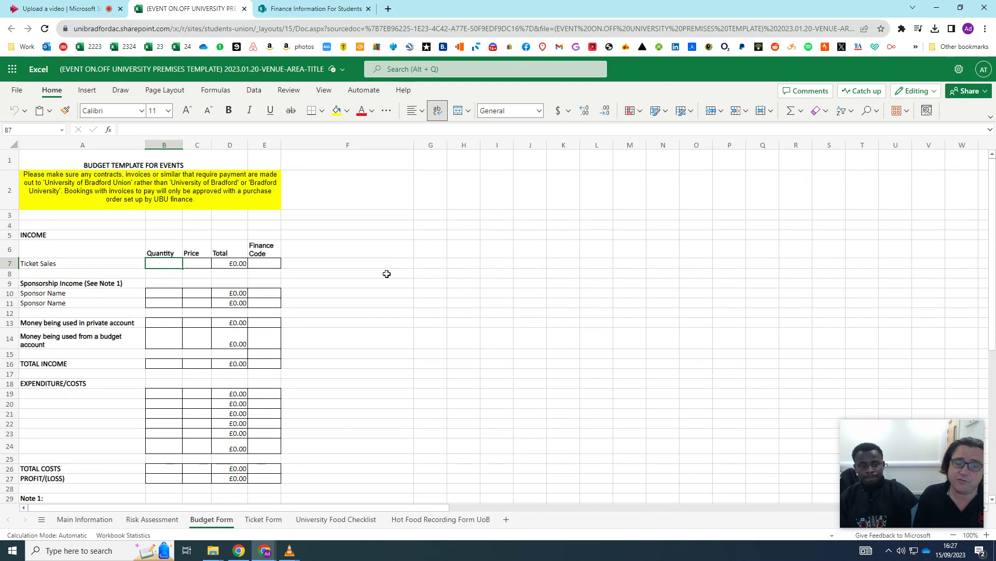
Enter Ticket Sales quantity 20 at price 5, then check D7's £100.00 total formula.
text(20)
key(Tab)
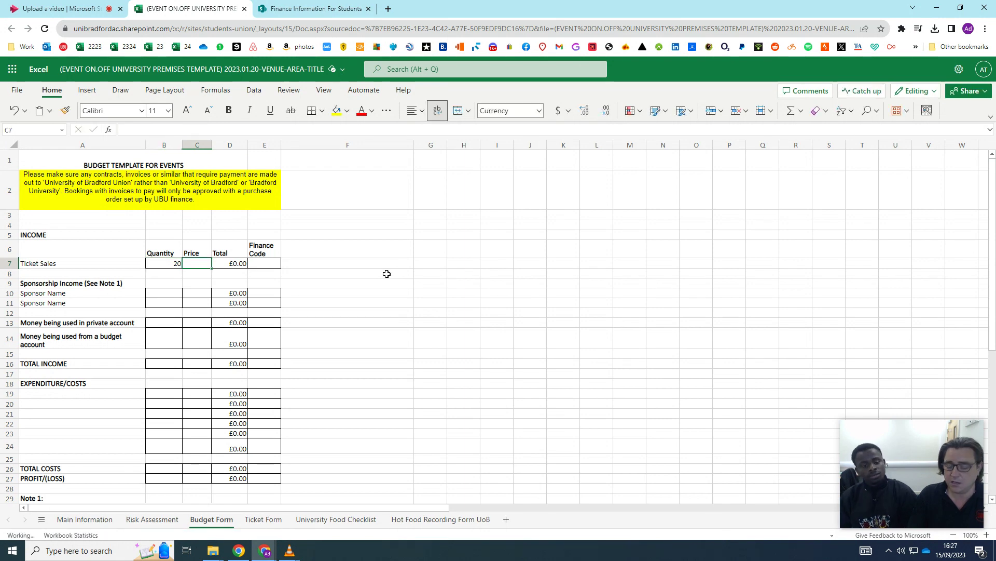
text(5)
key(Return)
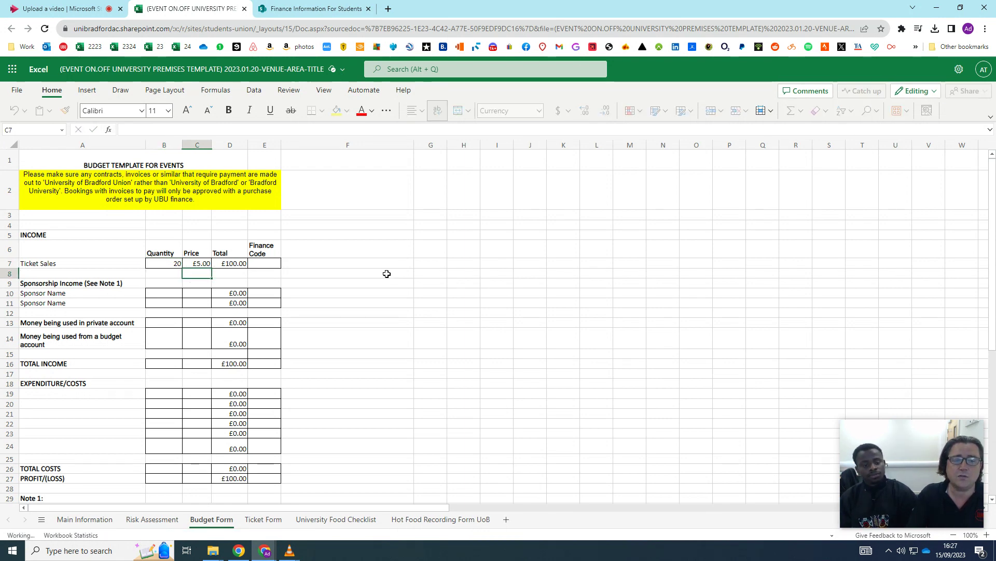
key(Up)
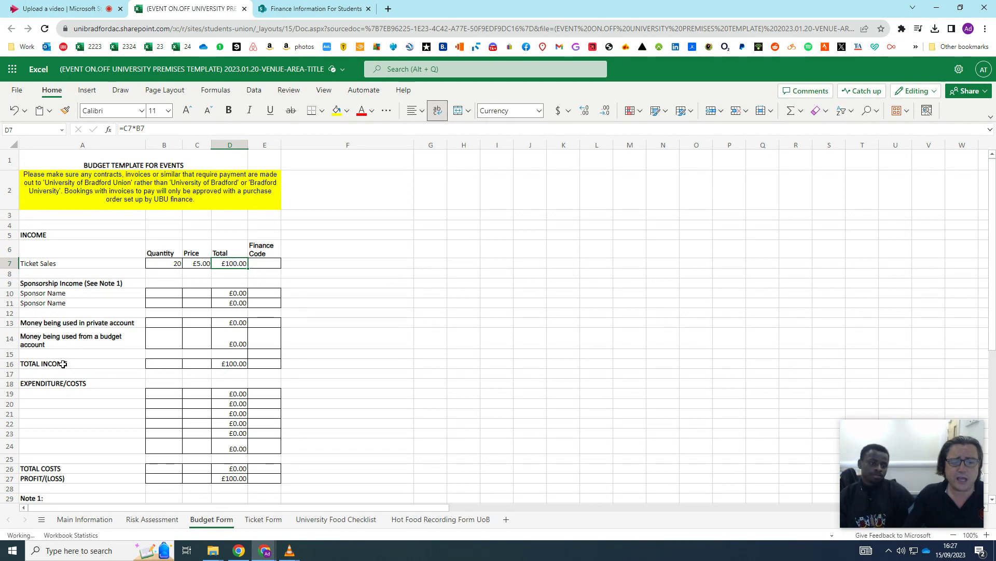
Point back and forth between the EXPENDITURE/COSTS heading and the Ticket Sales row.
click(79, 383)
click(67, 264)
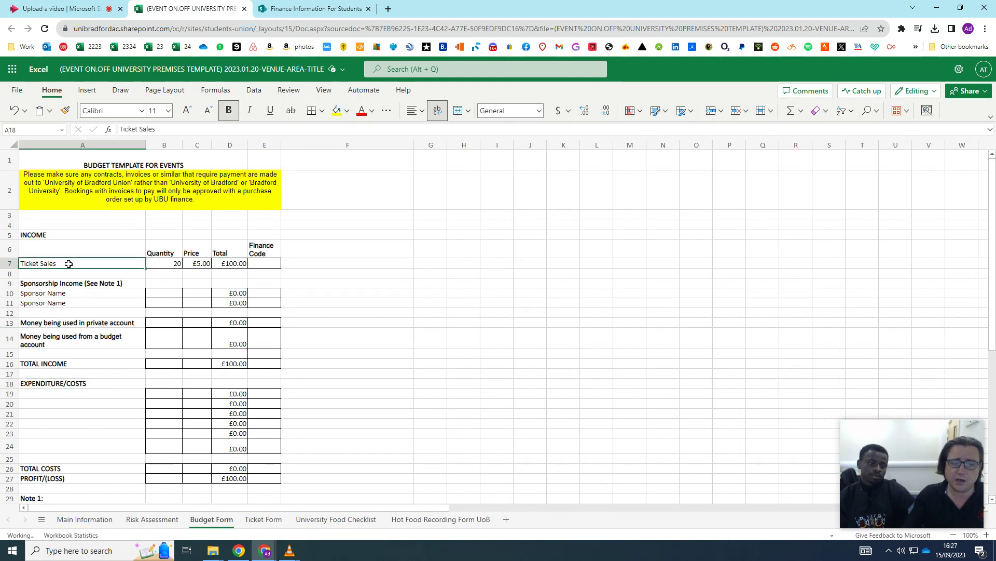
click(99, 383)
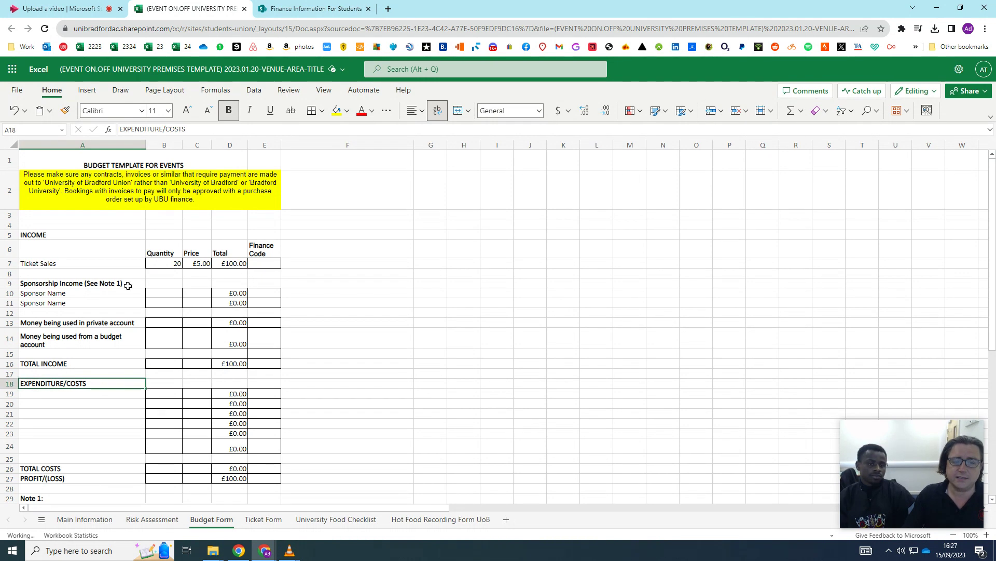
click(91, 262)
click(102, 384)
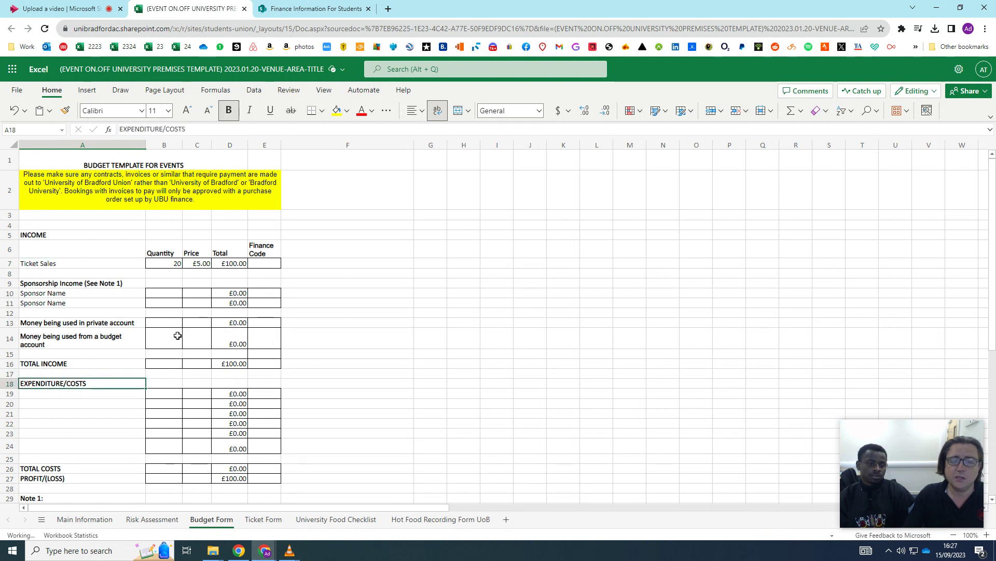
Enter 20 at price 5 on the first expenditure line, correcting 7.5, then view the Ticket Form sheet.
click(173, 390)
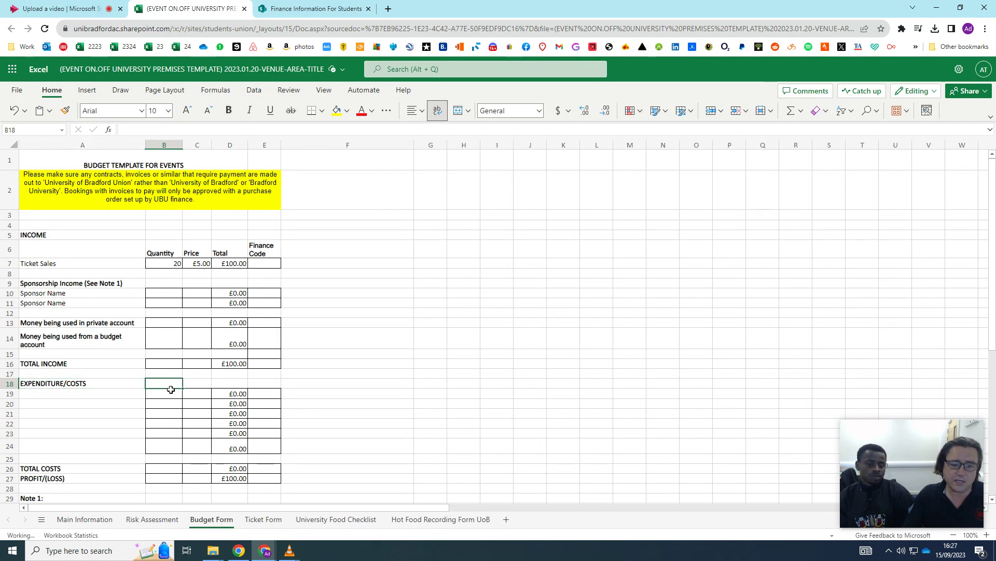
text(20)
key(Tab)
text(7.5)
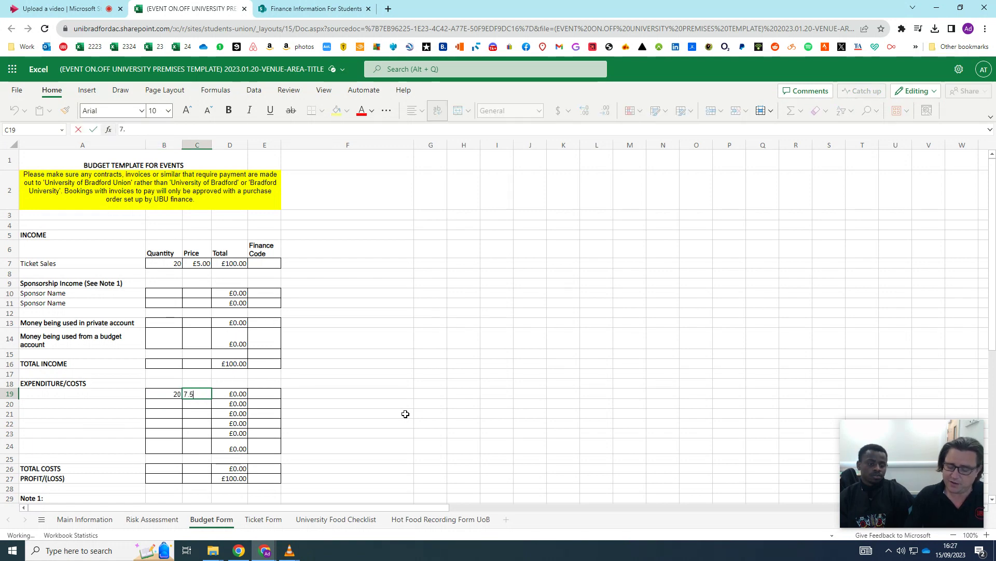
key(Return)
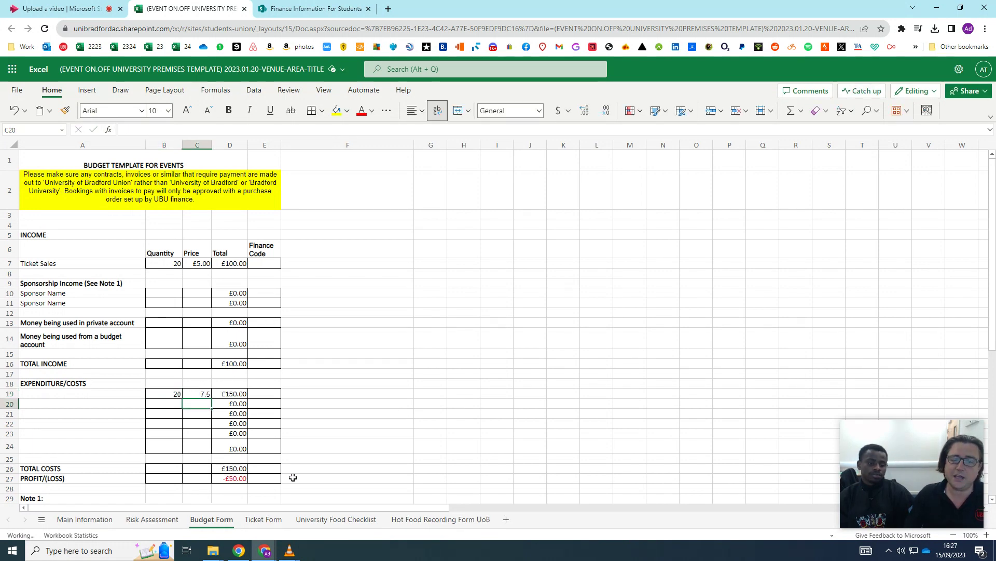
click(206, 395)
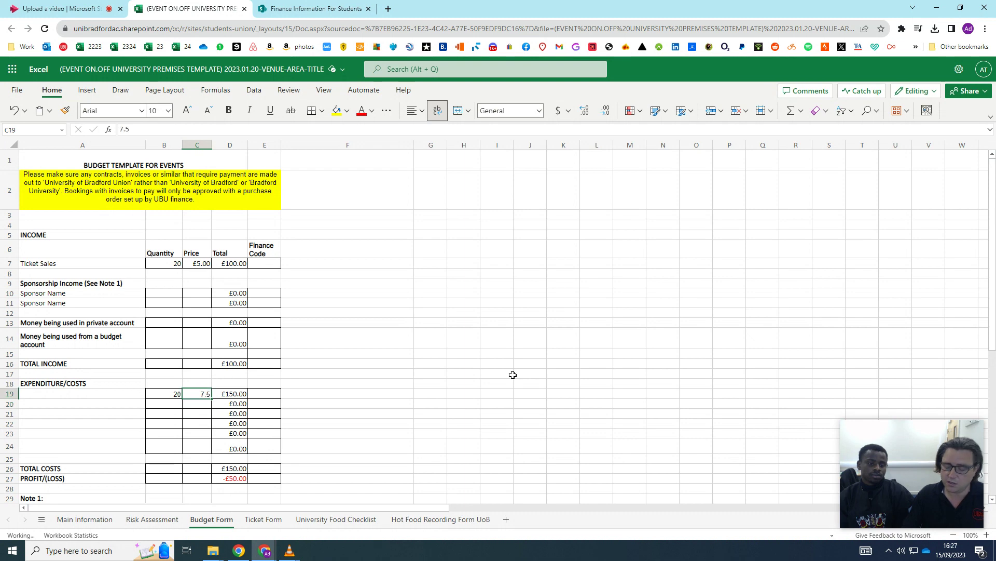
text(5)
key(Return)
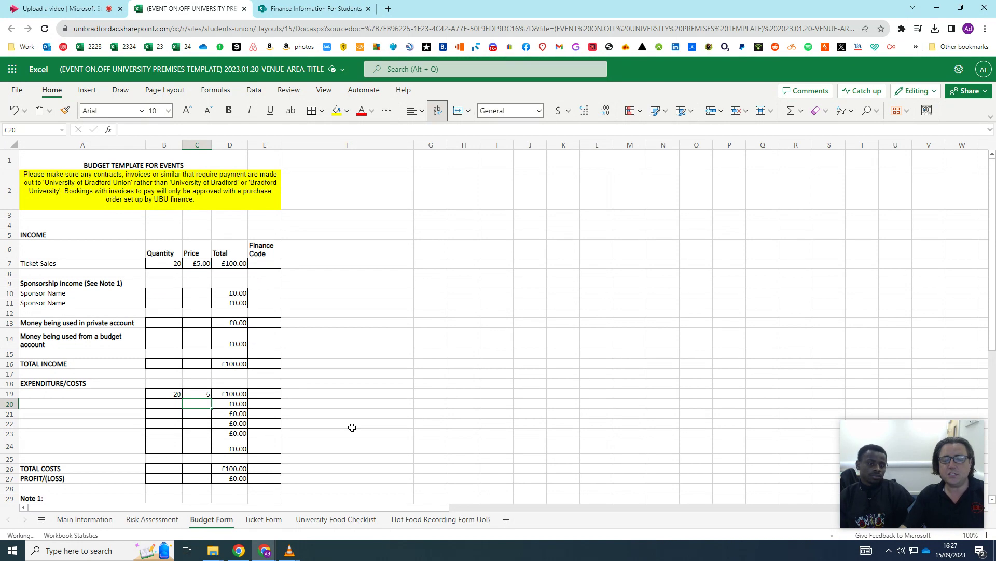
click(263, 519)
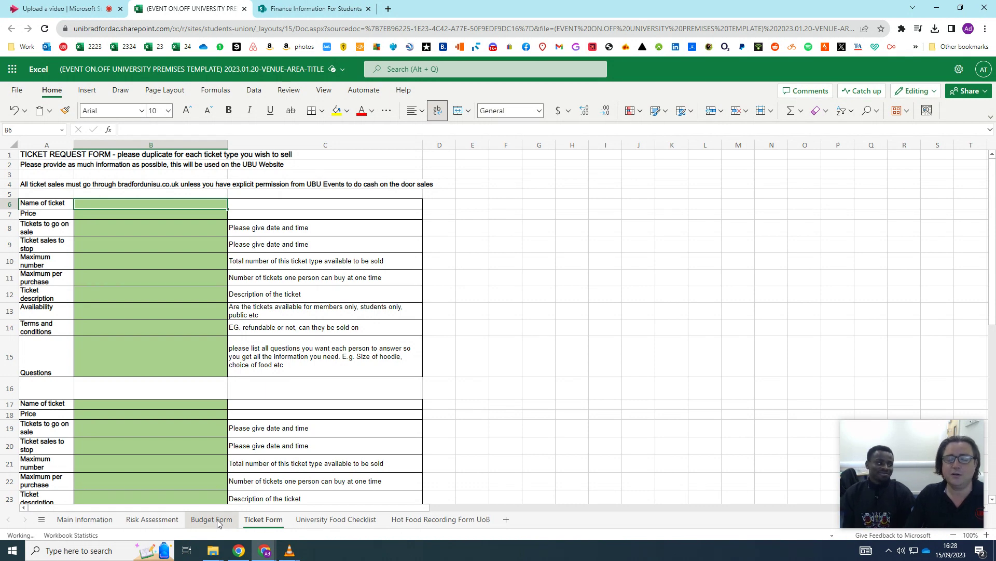
Return to the Budget Form sheet, where profit/(loss) now reads £0.00.
click(218, 521)
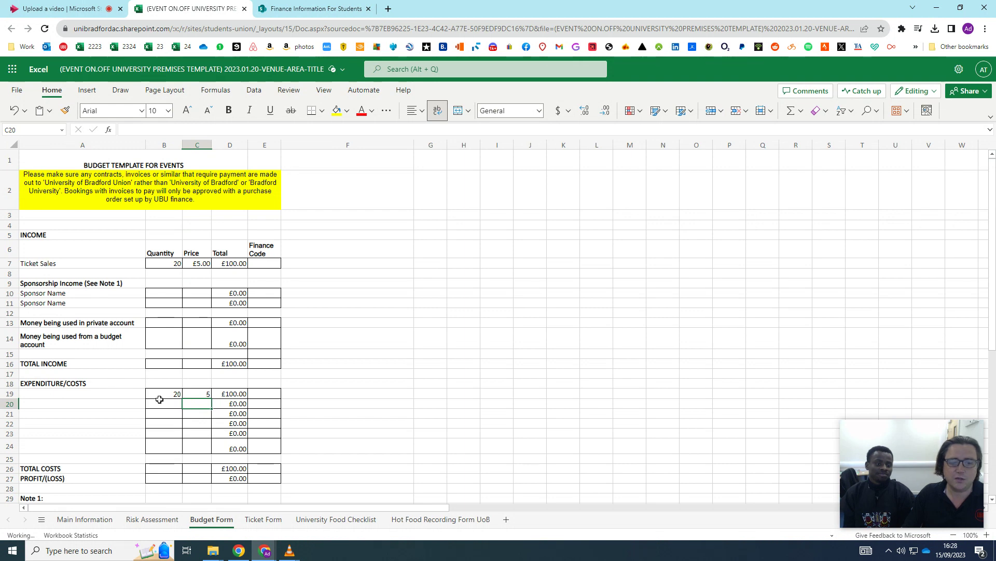
click(179, 394)
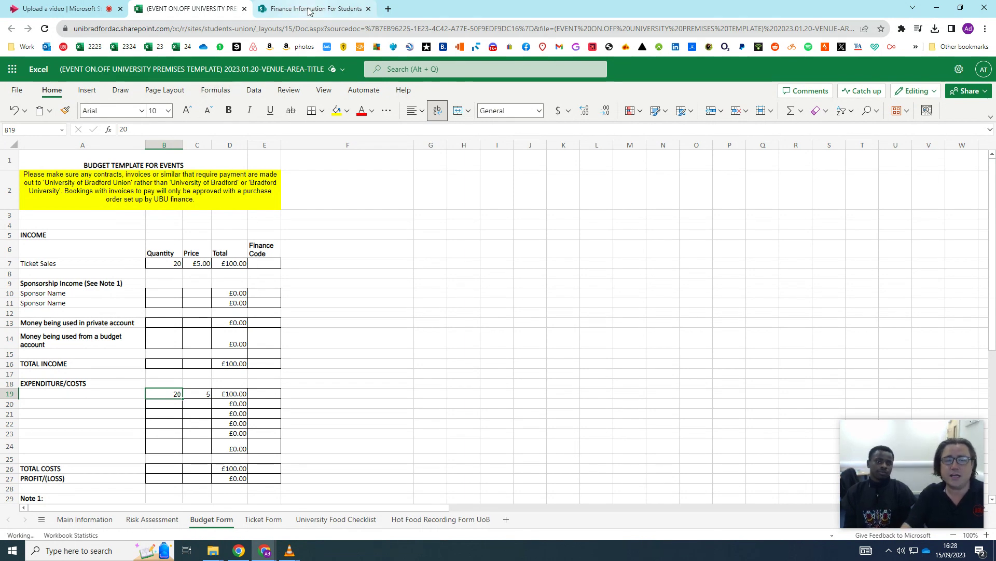
mouse_move(308, 10)
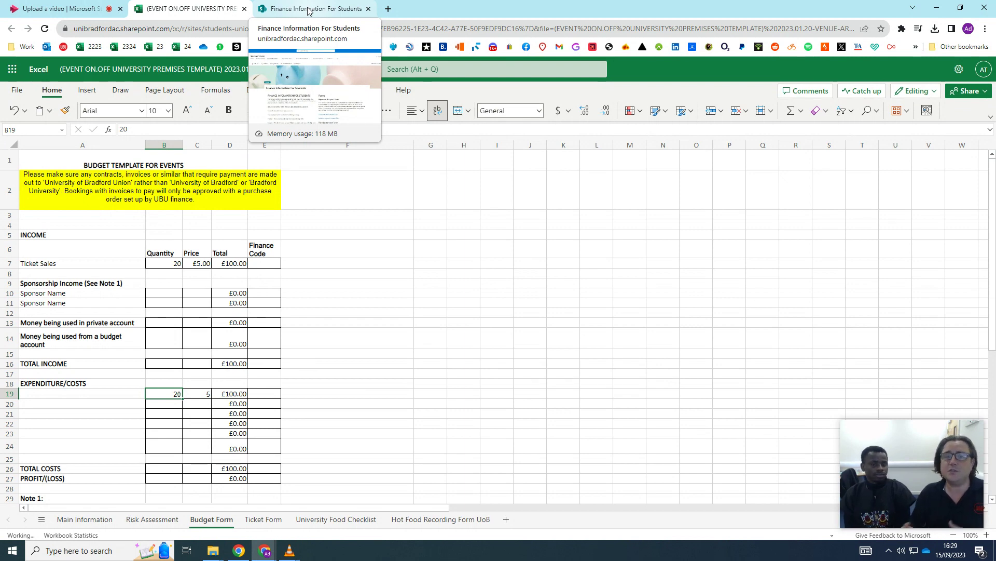
Switch to the Finance Information For Students page and scroll to its Forms section.
click(309, 10)
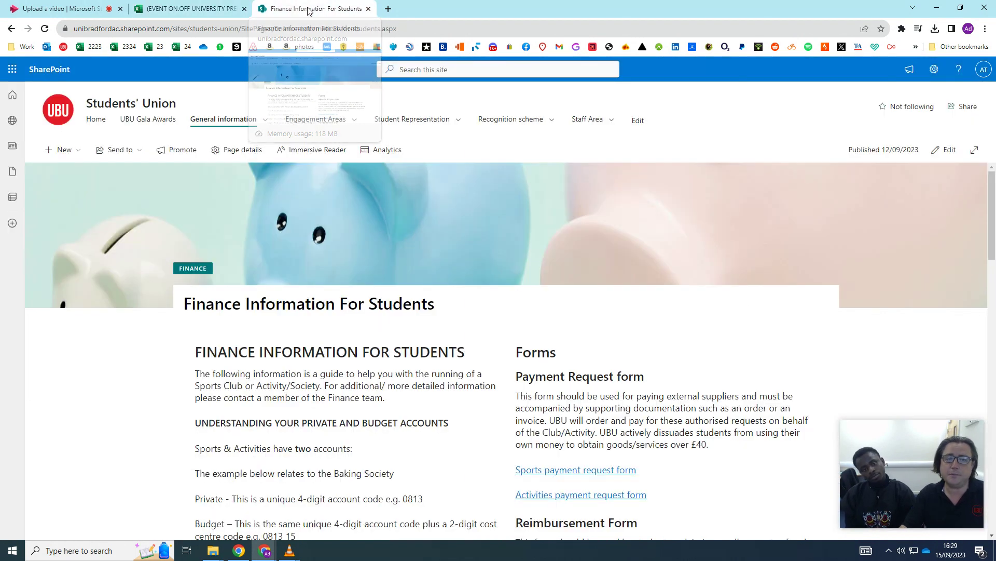
scroll(597, 268, down, 3)
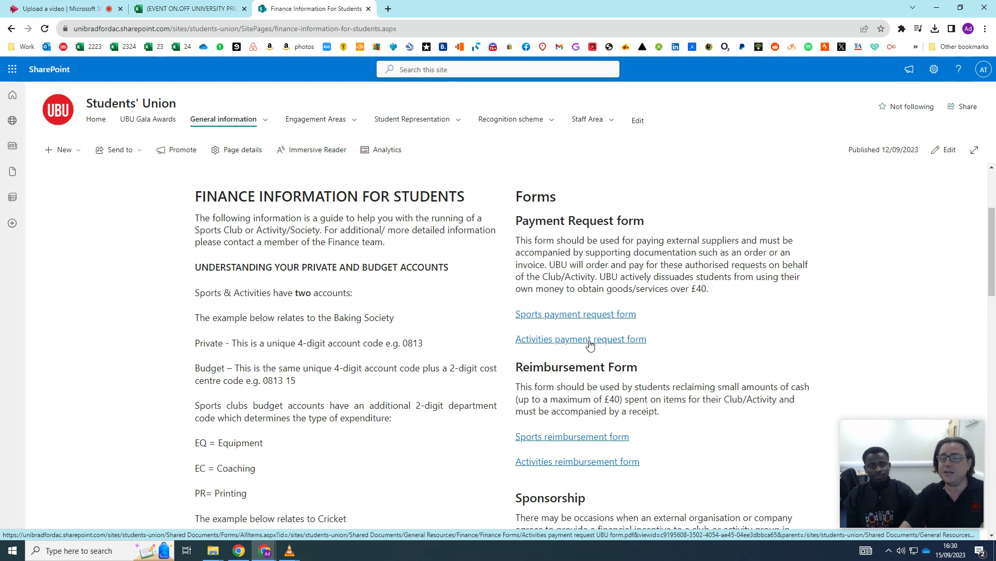
Open the Activities Payment Request Form PDF and step into its GROUP and DETAILS fields.
click(592, 344)
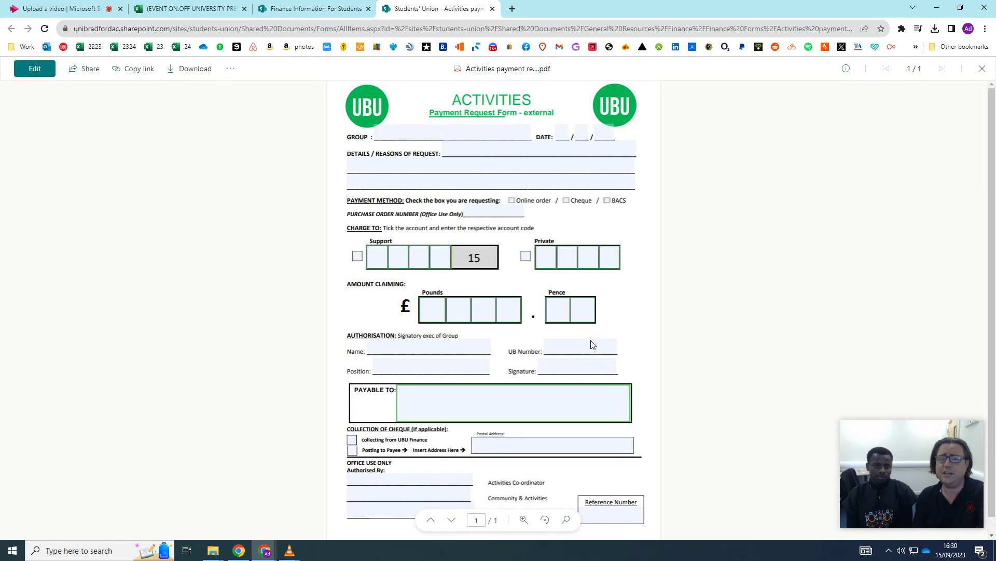
click(385, 135)
key(Tab)
click(454, 151)
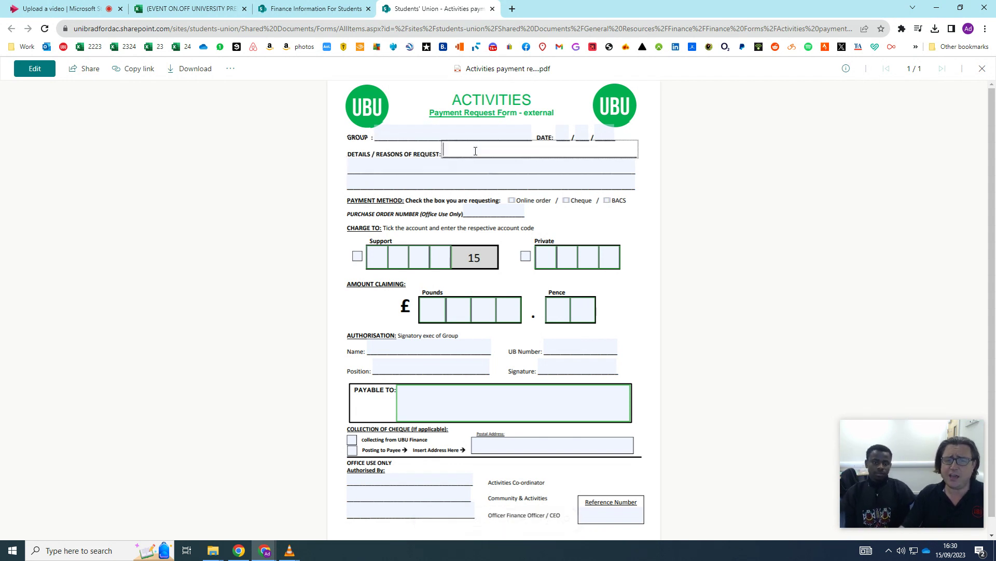
key(Tab)
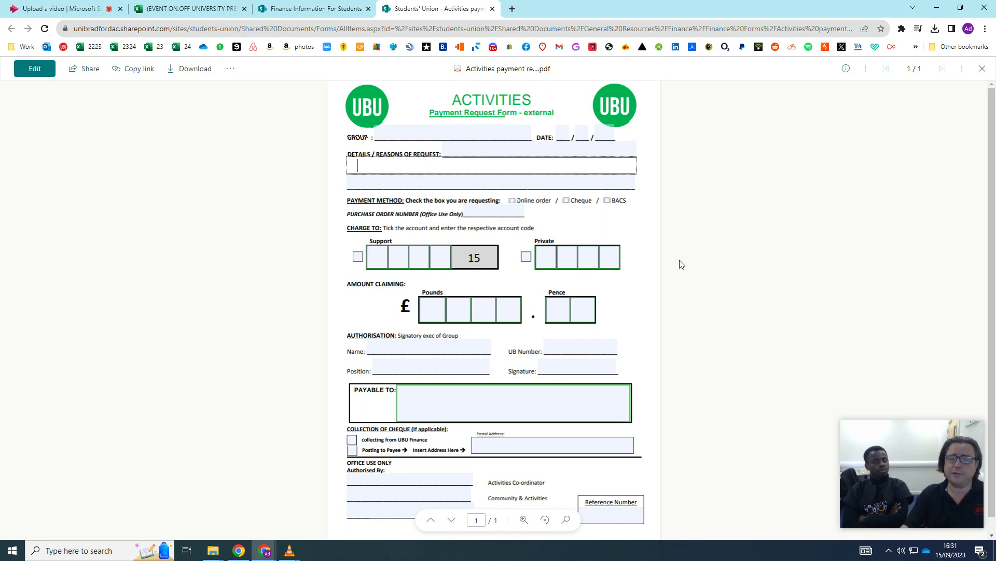
Scroll through the blank Activities Payment Request Form PDF to review its fields.
scroll(592, 352, down, 1)
scroll(589, 367, down, 1)
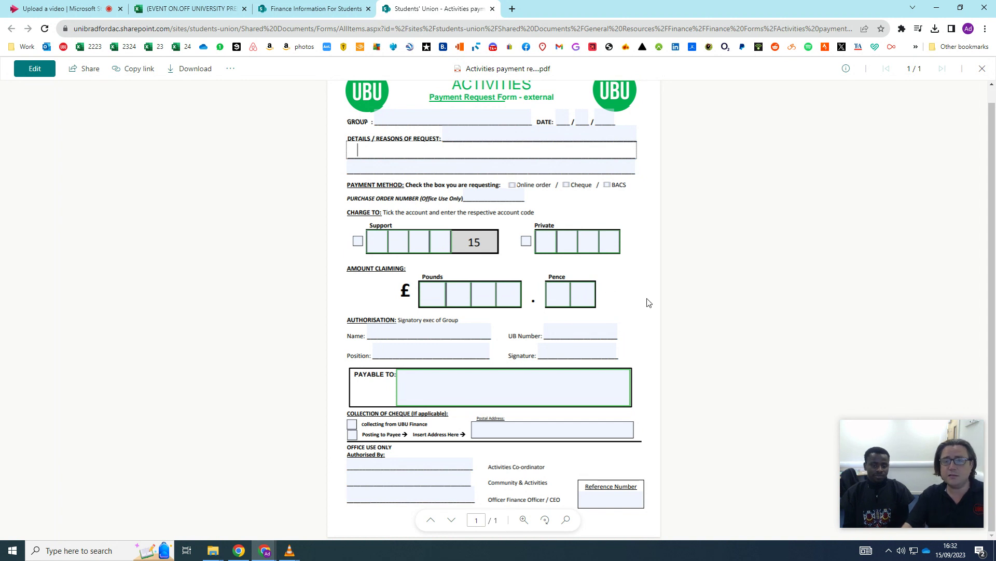
scroll(643, 300, up, 1)
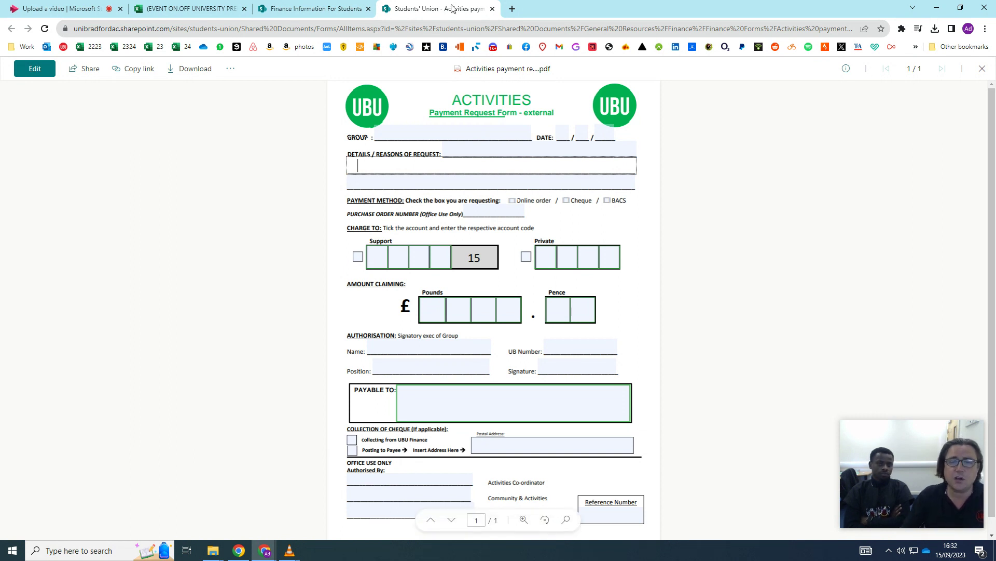
Return to the Finance Information For Students page and scroll down to the reimbursement form link.
click(307, 10)
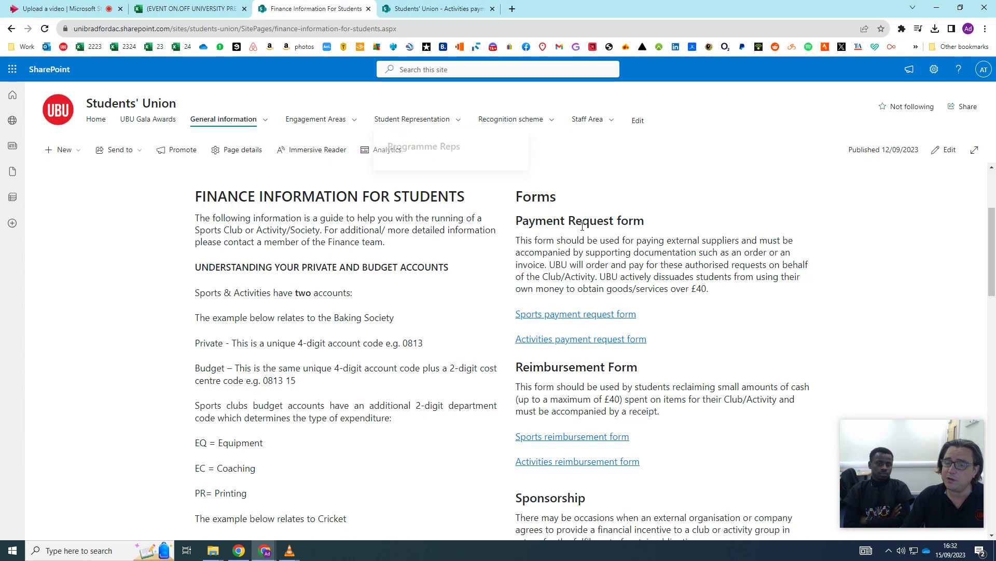
scroll(633, 255, down, 2)
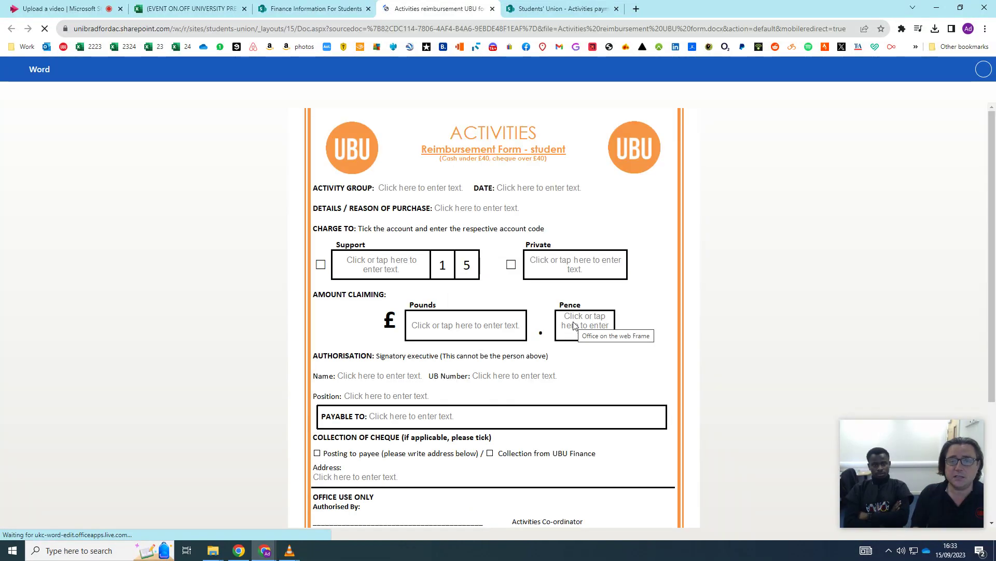
scroll(511, 208, down, 5)
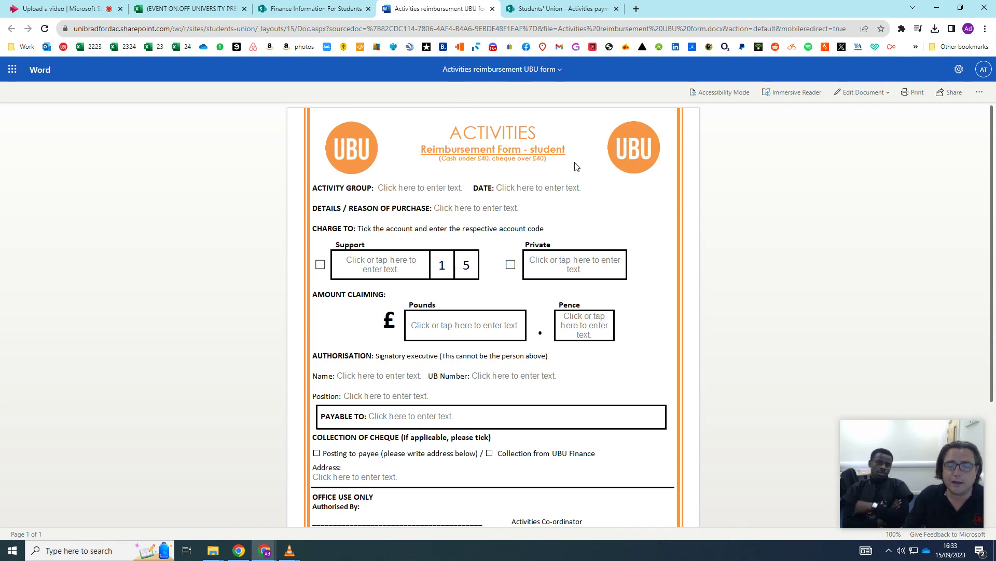
Scroll the Activities Reimbursement Form – student to review its blank group, charge and amount fields.
scroll(576, 164, down, 2)
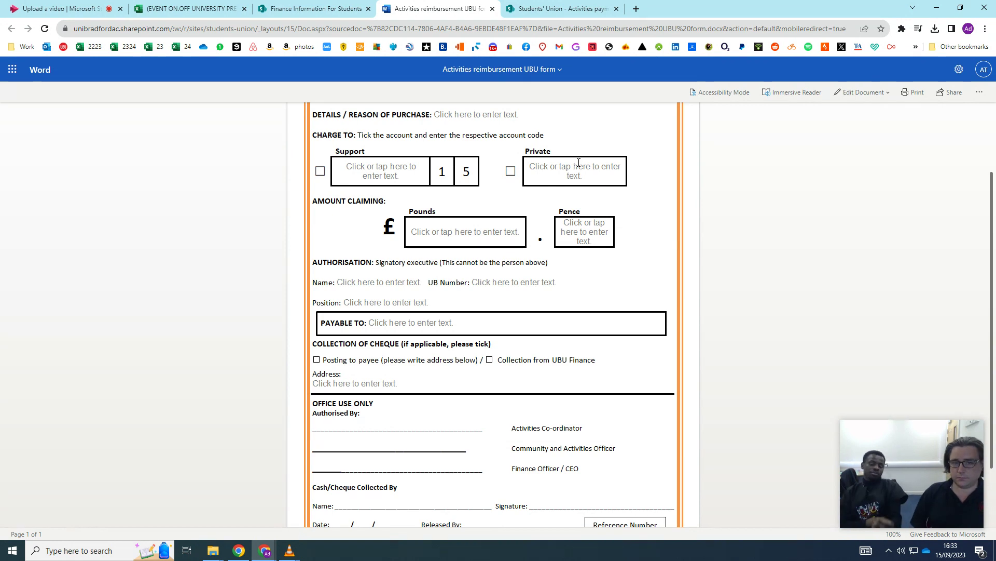
scroll(584, 288, up, 2)
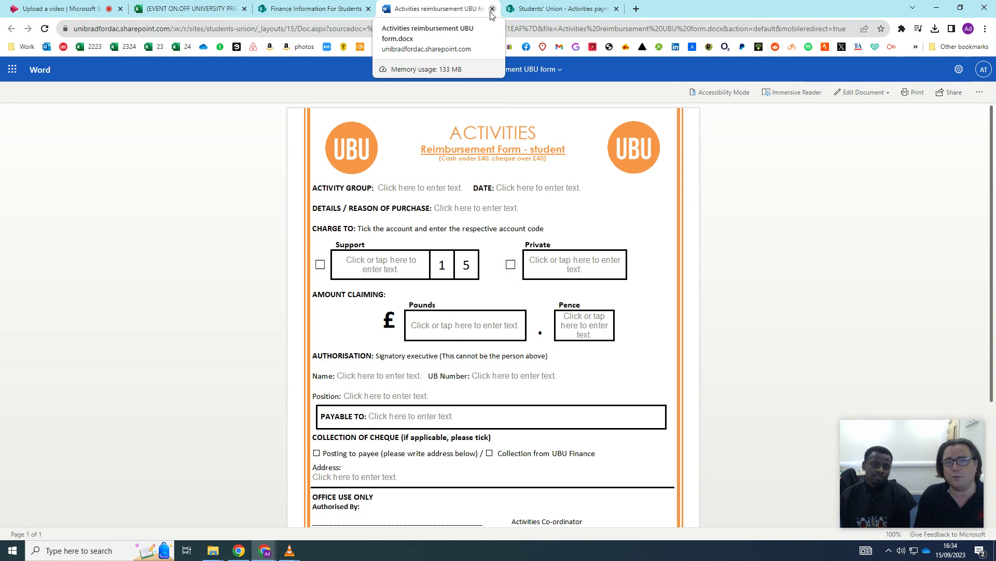
Return to the Microsoft Stream recorder dialog to check the running recording.
click(57, 8)
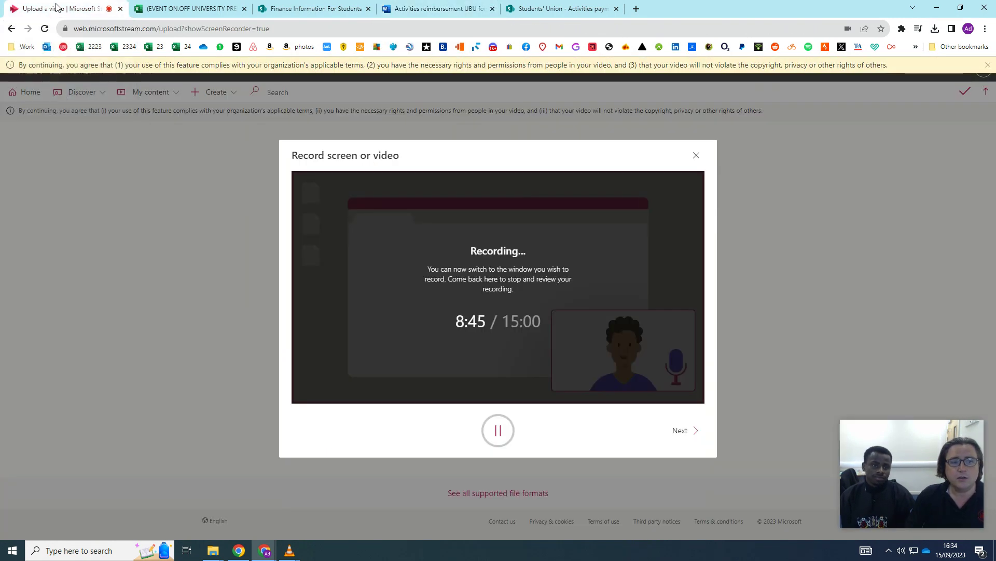